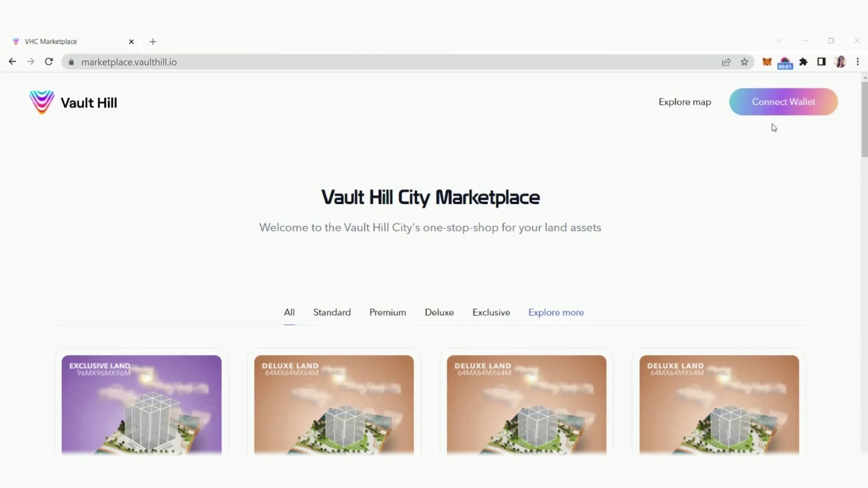
Try connecting through WalletConnect, view its desktop wallet choices, then close the pairing window
left_click(780, 102)
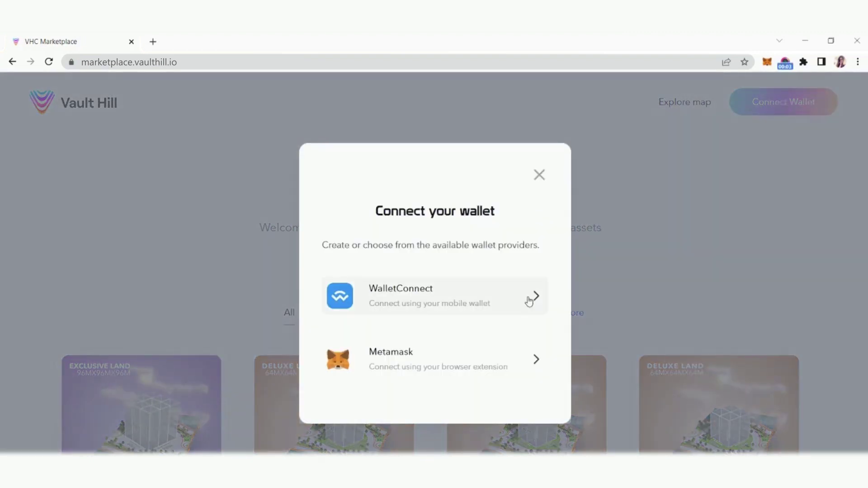
left_click(445, 303)
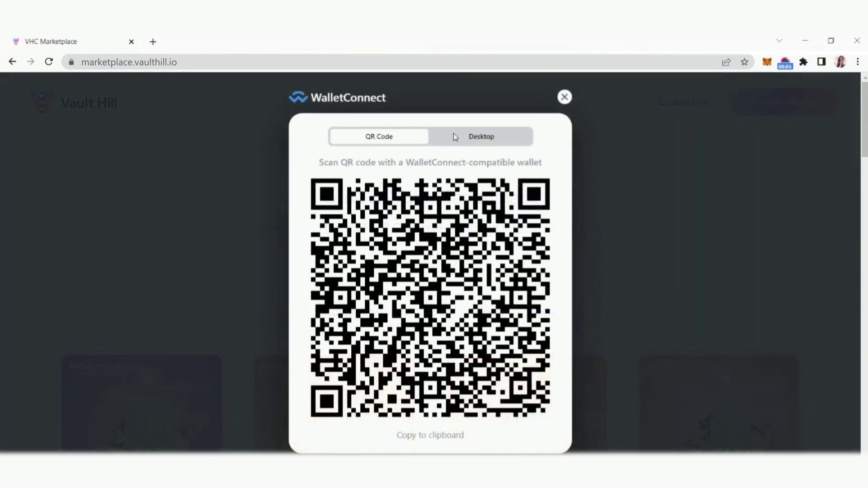
left_click(454, 136)
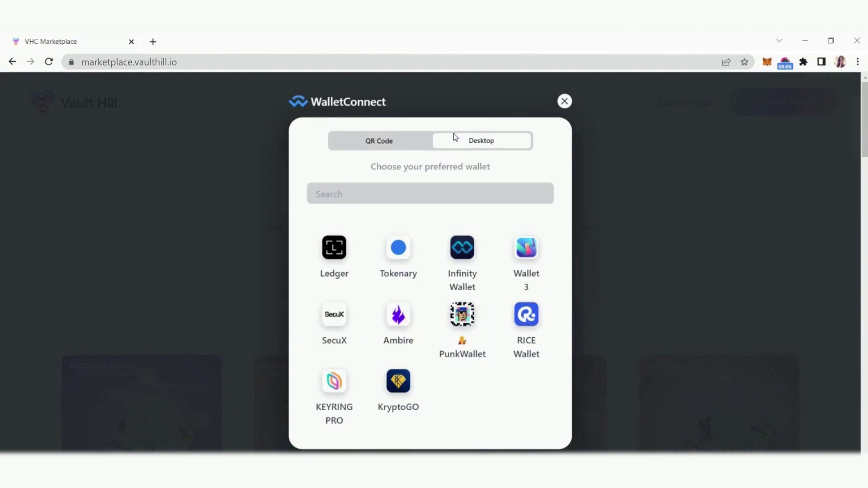
left_click(564, 101)
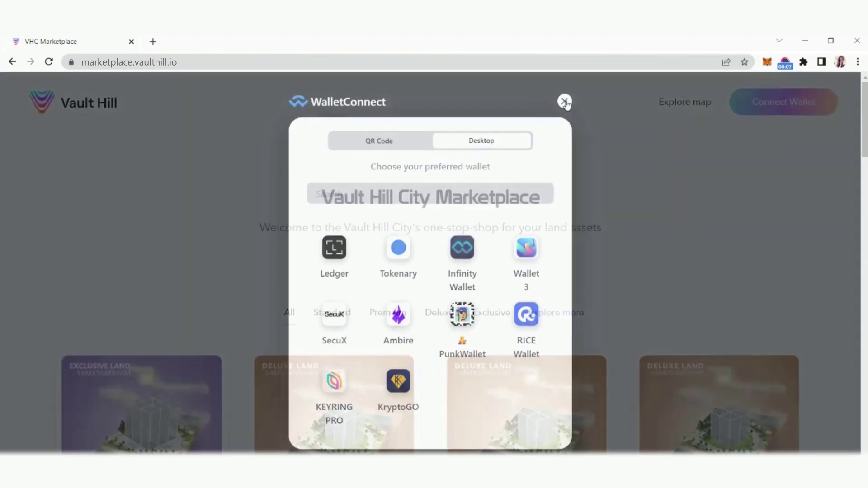
Connect the MetaMask browser extension wallet and approve the account connection
left_click(761, 115)
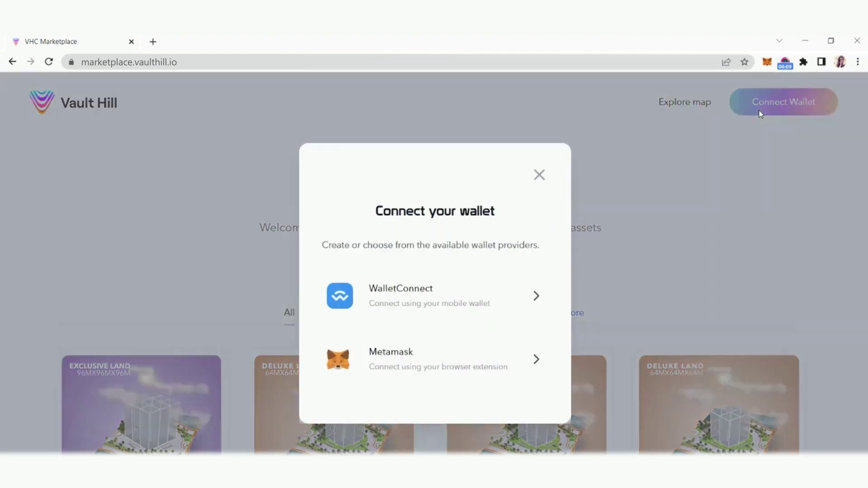
left_click(498, 361)
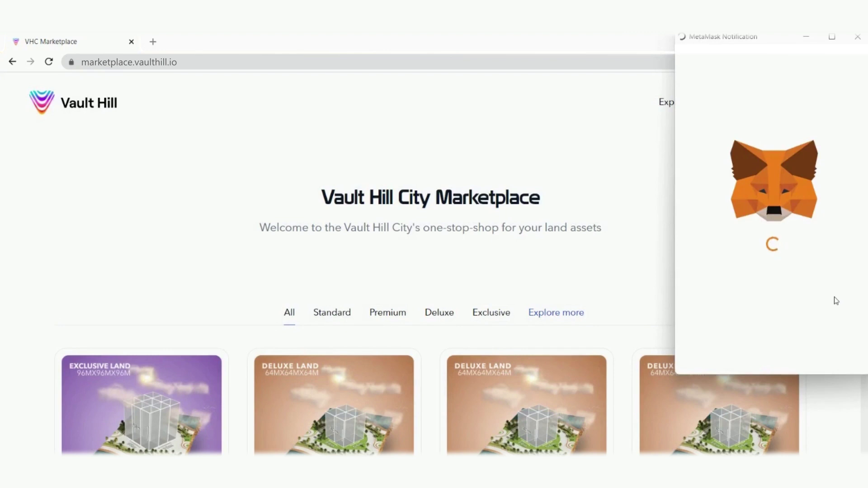
left_click(822, 362)
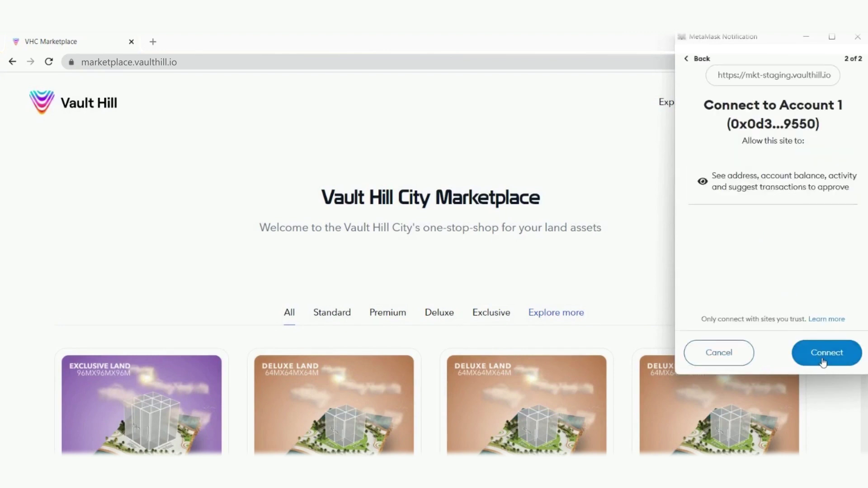
left_click(822, 357)
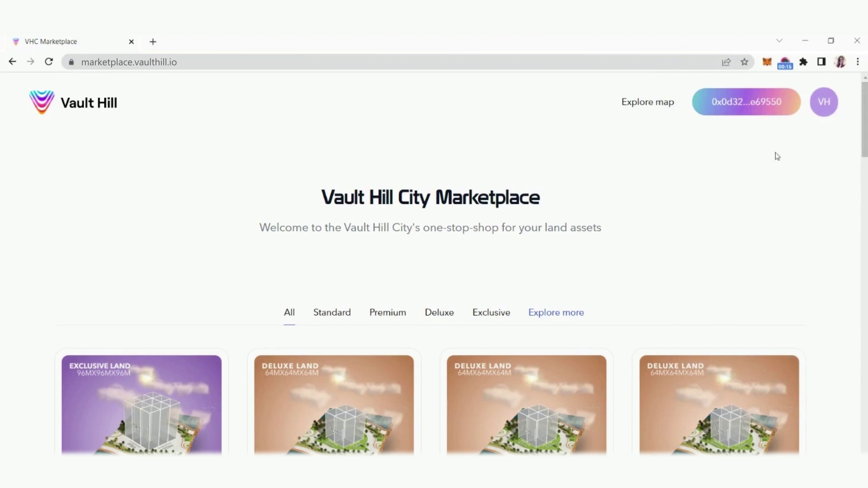
Check the wallet address and balance in the account menu, then open My profile
left_click(830, 104)
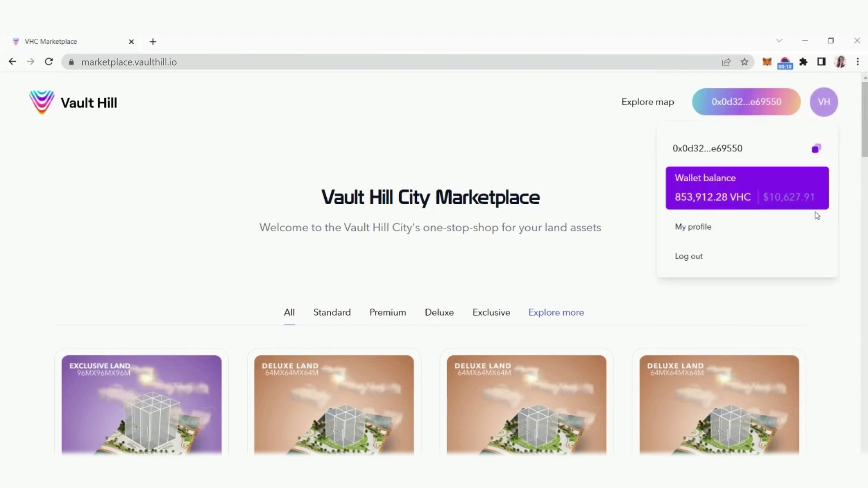
left_click(701, 240)
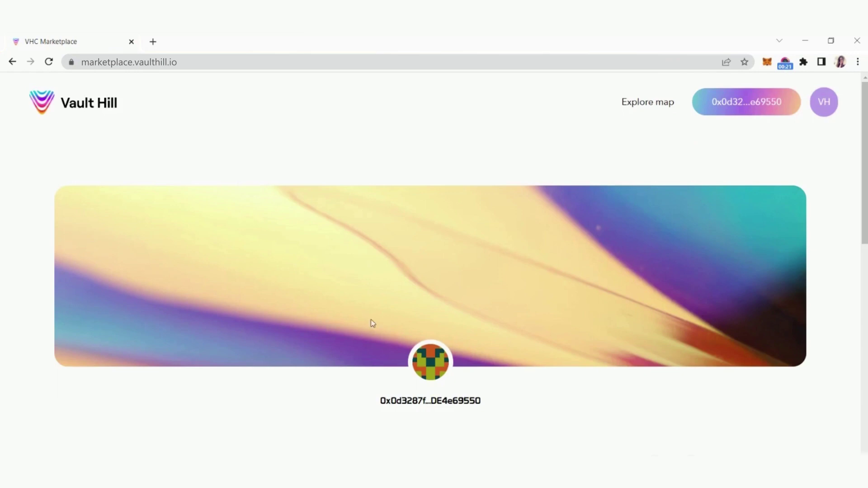
scroll(382, 307, "down", 6)
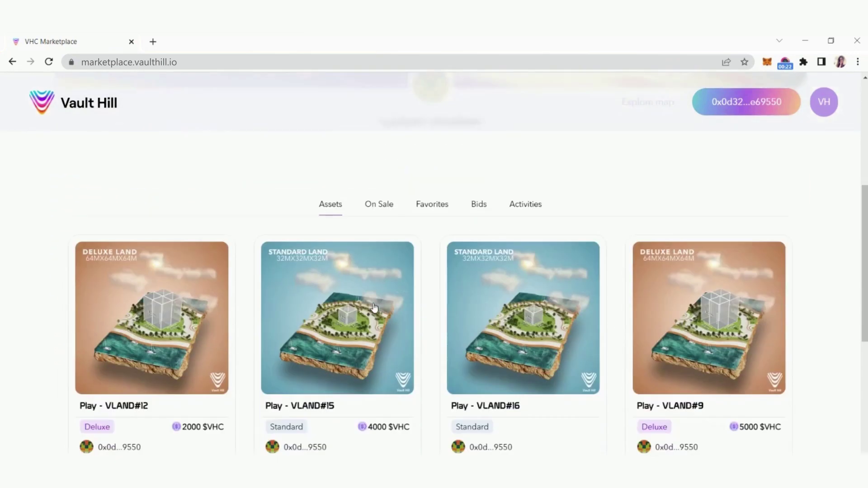
scroll(184, 337, "down", 1)
scroll(183, 332, "up", 1)
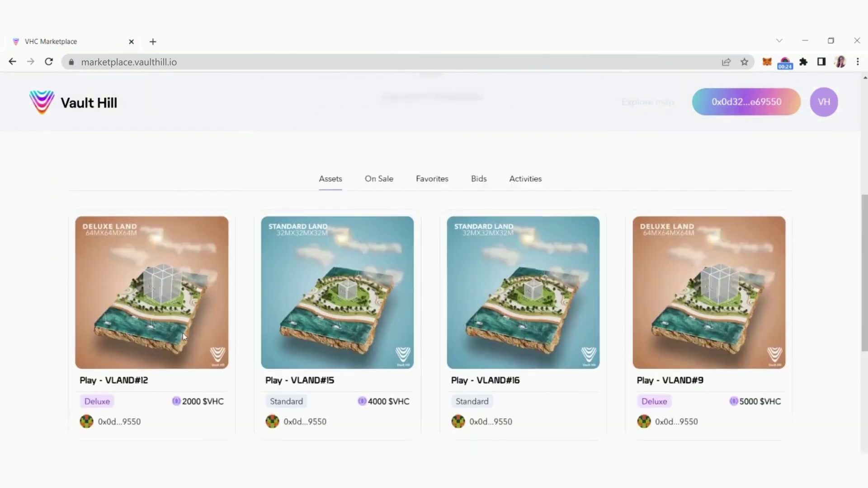
Review the profile's On Sale, Favorites, Bids and Activities tabs in turn
left_click(389, 201)
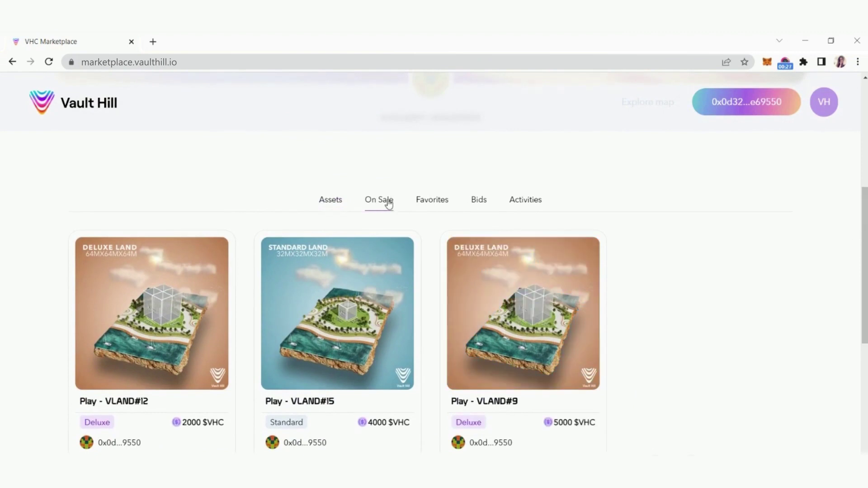
left_click(436, 206)
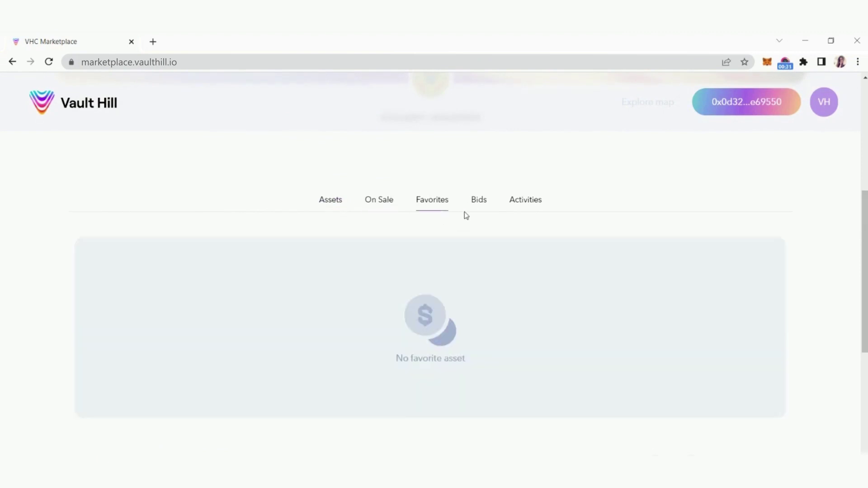
left_click(482, 207)
left_click(524, 206)
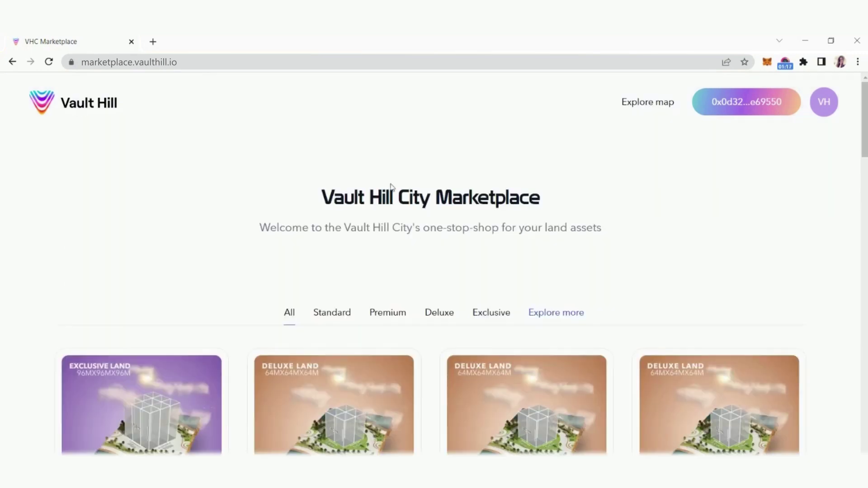
Scroll the land grid and open the VLAND#7 detail page
scroll(508, 273, "down", 8)
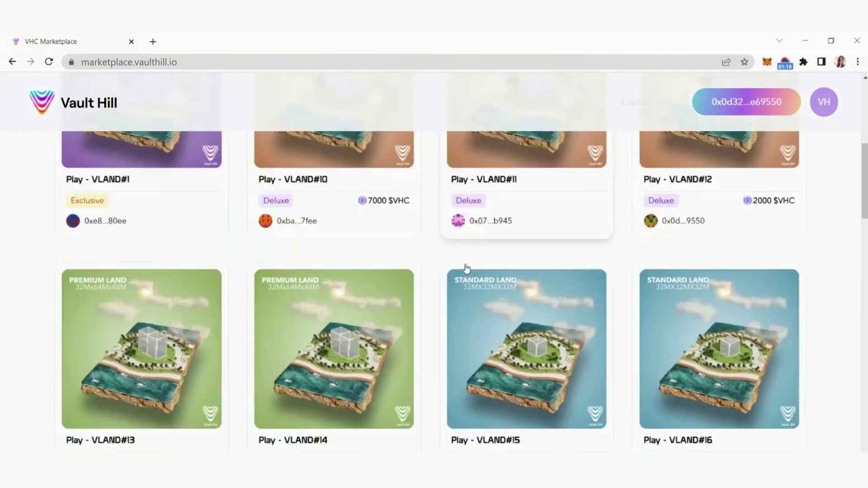
scroll(235, 327, "down", 4)
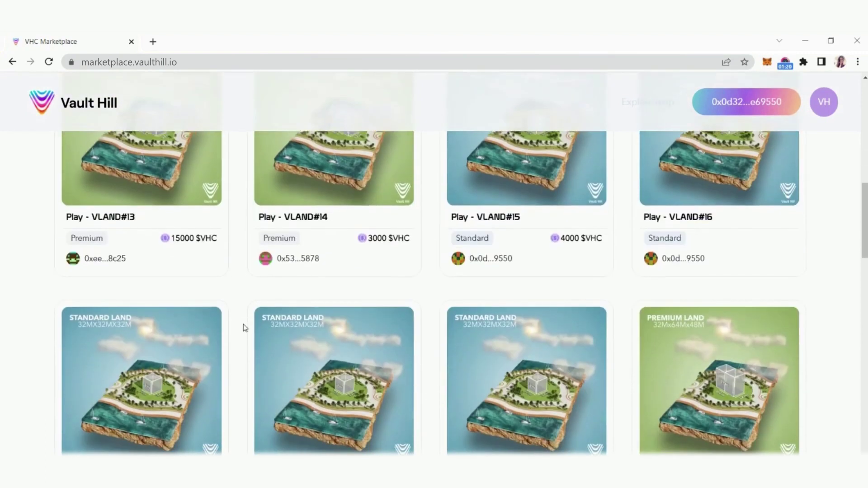
scroll(243, 324, "down", 2)
scroll(204, 314, "down", 4)
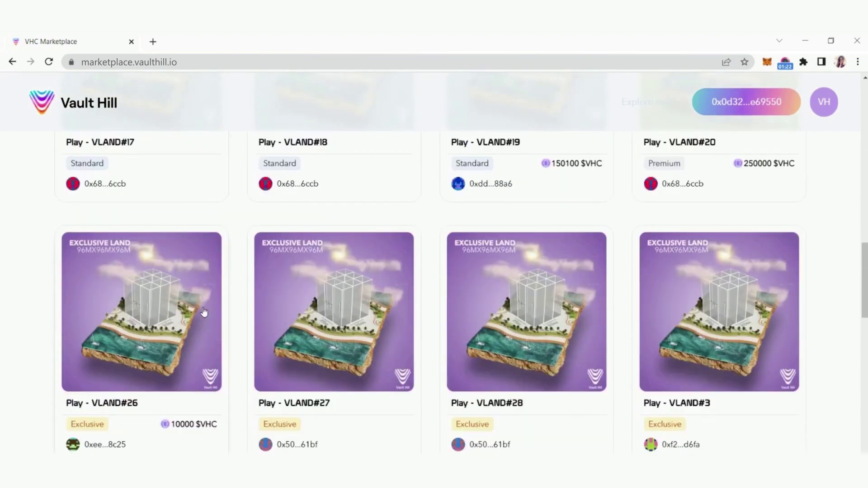
scroll(204, 312, "down", 10)
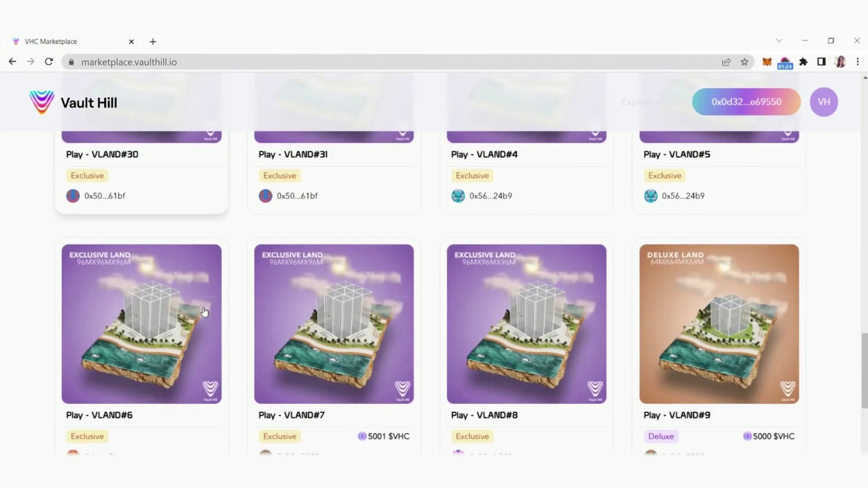
left_click(384, 310)
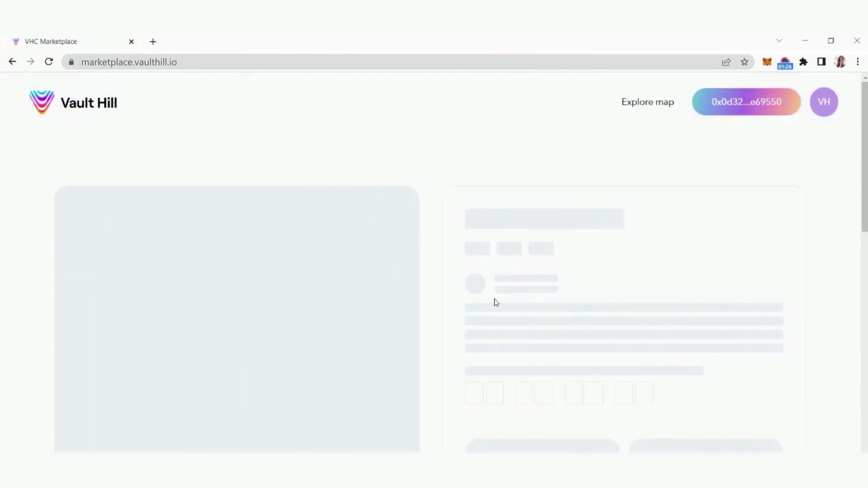
scroll(497, 303, "down", 8)
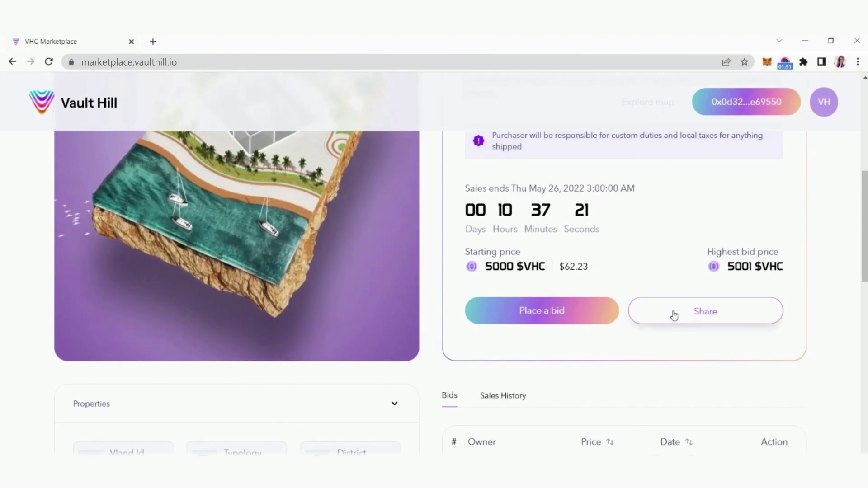
scroll(678, 339, "up", 3)
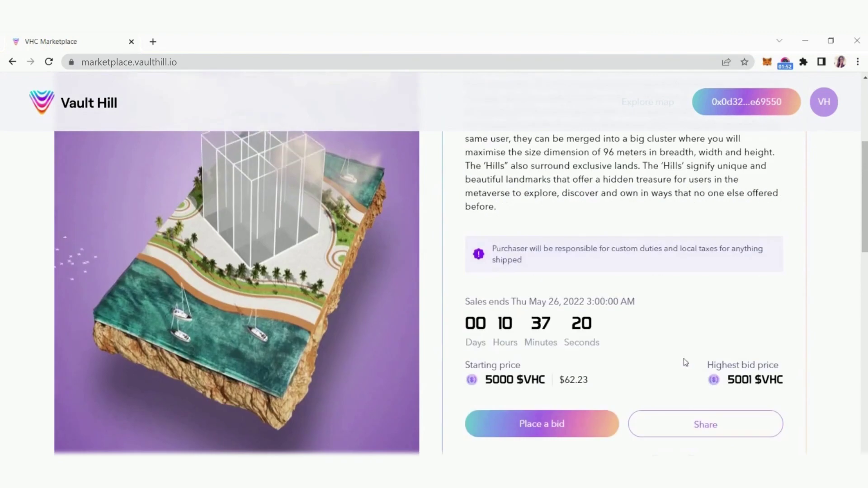
Copy VLAND#7's share link and return to the marketplace home grid
left_click(704, 424)
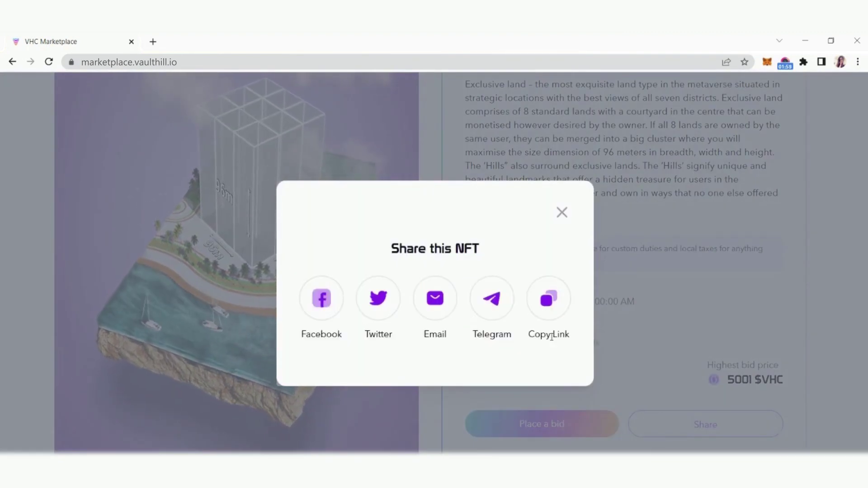
left_click(548, 312)
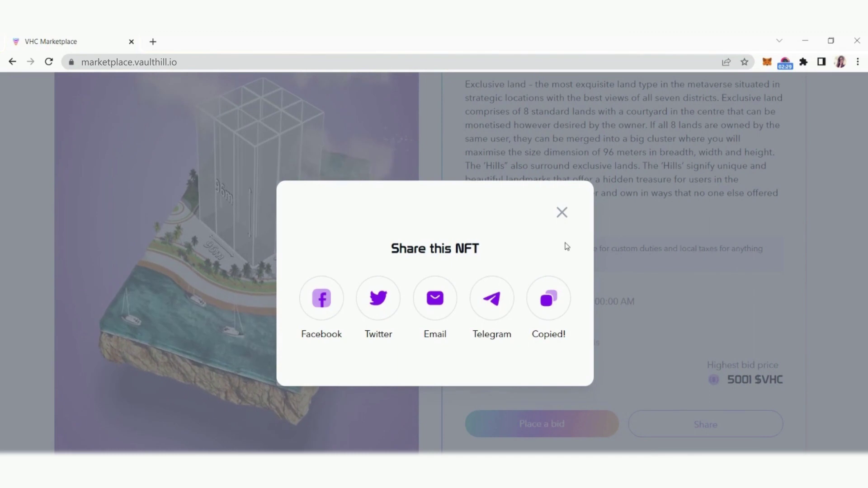
left_click(562, 212)
scroll(441, 238, "up", 5)
left_click(67, 109)
scroll(404, 354, "down", 10)
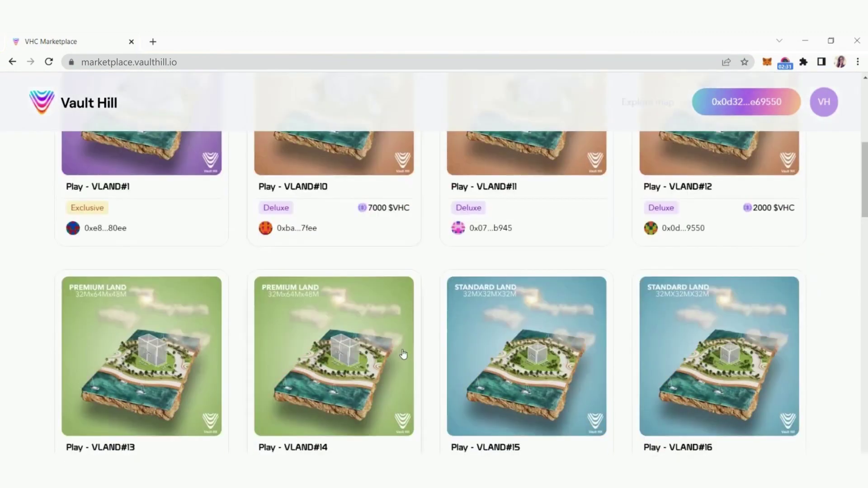
scroll(400, 369, "down", 10)
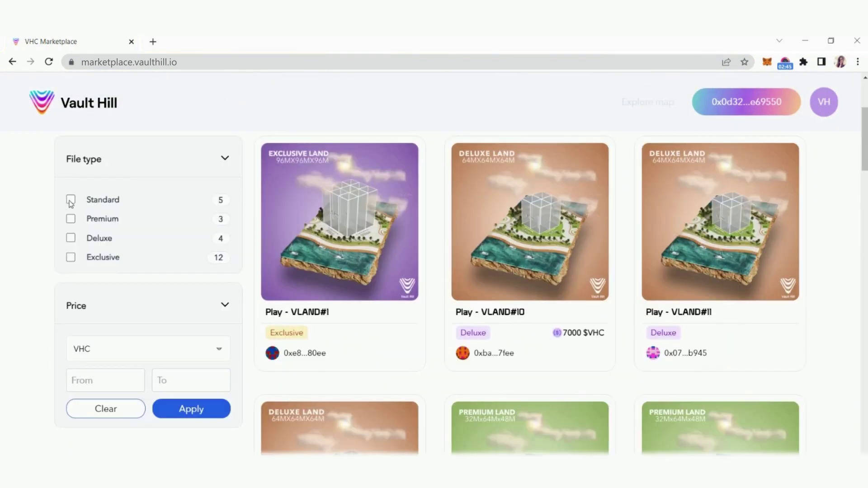
left_click(71, 202)
left_click(71, 202)
left_click(71, 219)
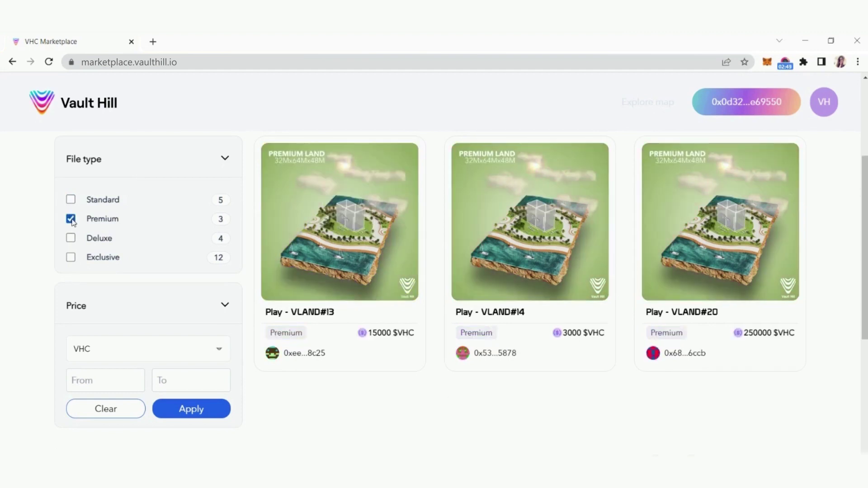
left_click(71, 219)
left_click(106, 353)
left_click(110, 377)
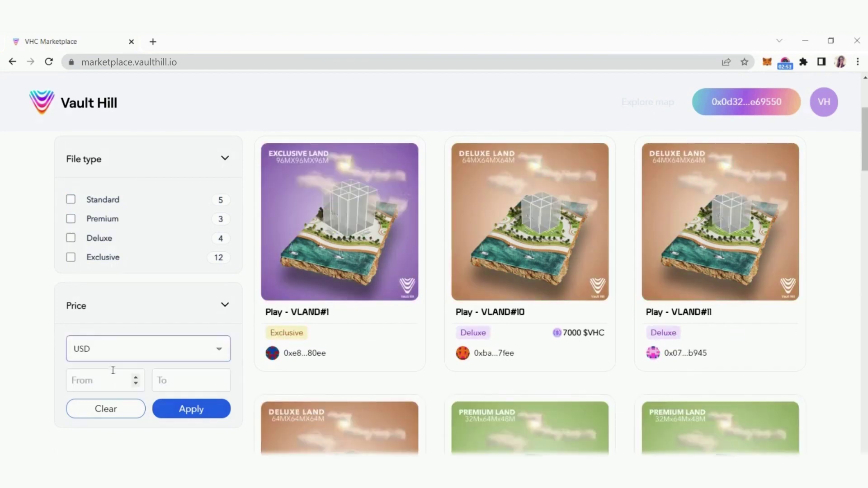
left_click(172, 349)
left_click(170, 366)
left_click(108, 380)
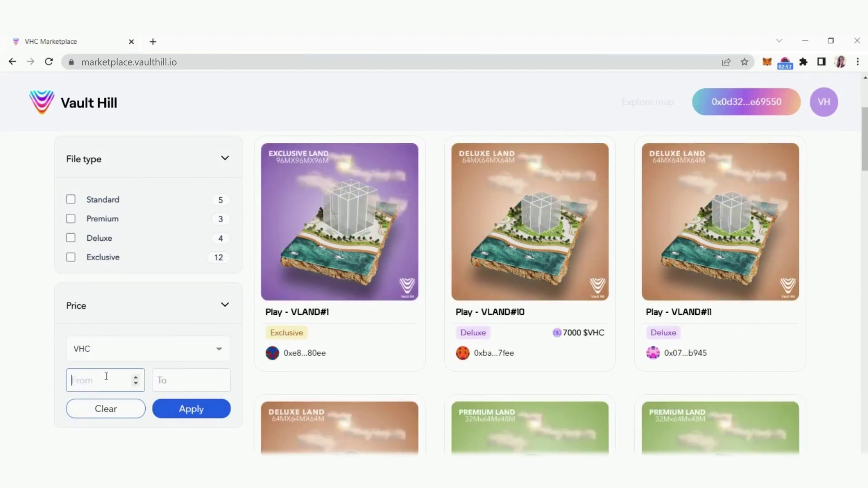
left_click(183, 415)
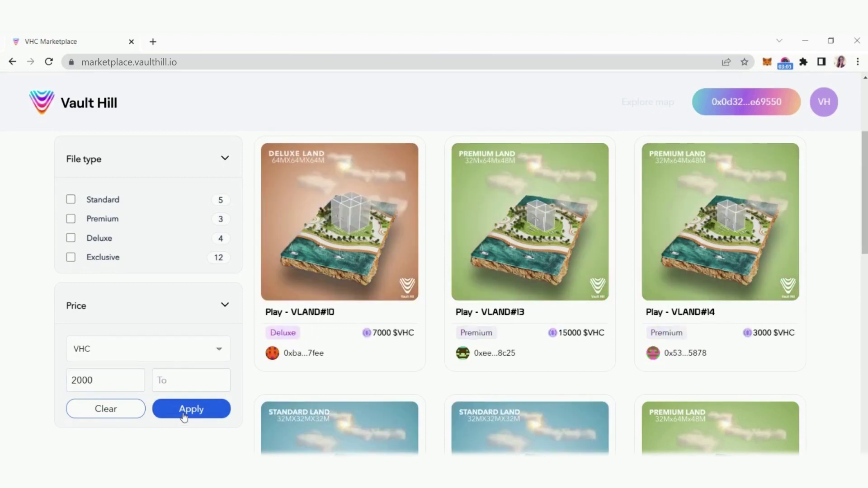
left_click(126, 414)
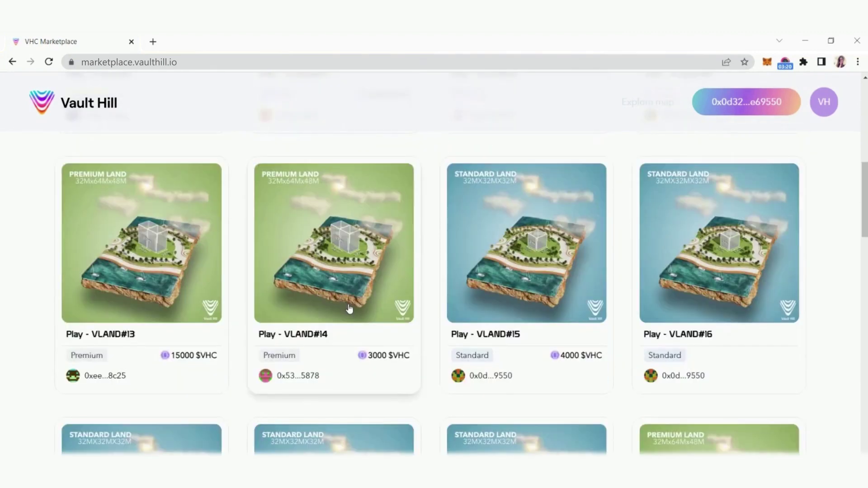
Open VLAND#14, choose Buy now, accept the terms and confirm checkout for 3000 VHC
scroll(350, 308, "down", 1)
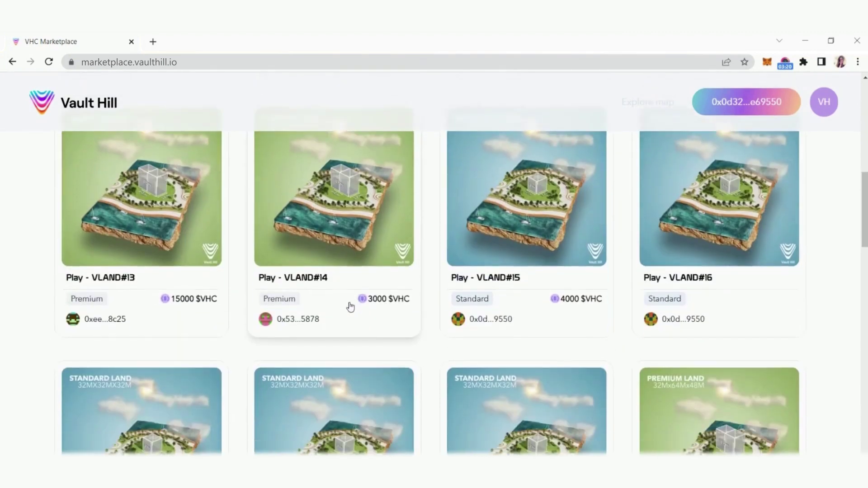
left_click(341, 254)
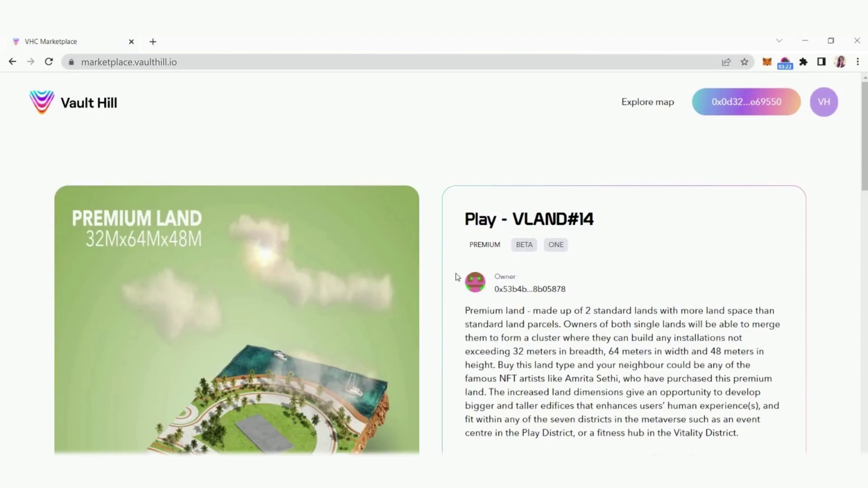
scroll(456, 276, "down", 5)
left_click(531, 387)
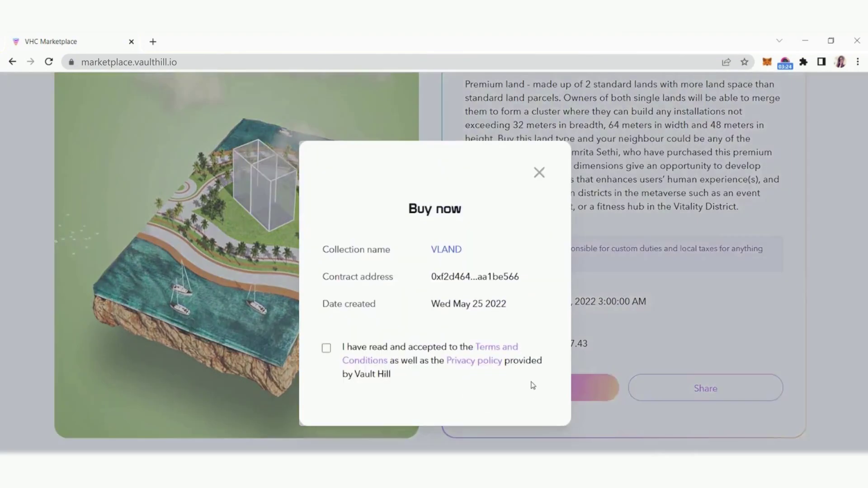
left_click(326, 348)
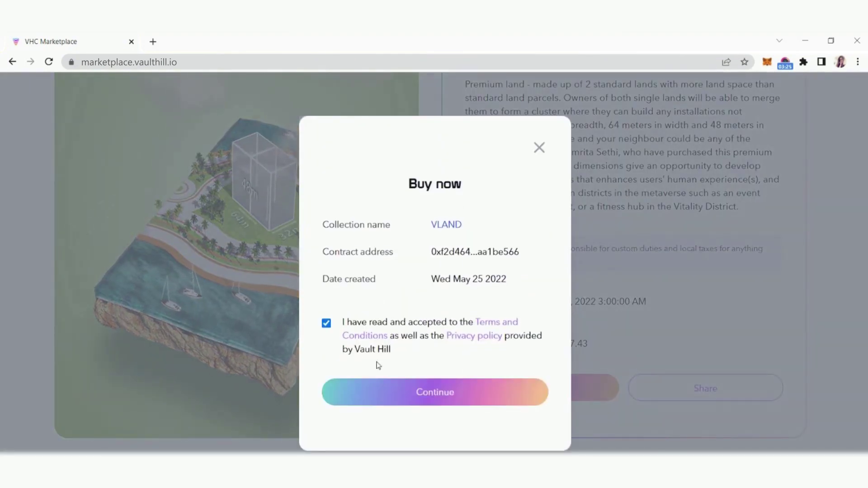
left_click(397, 389)
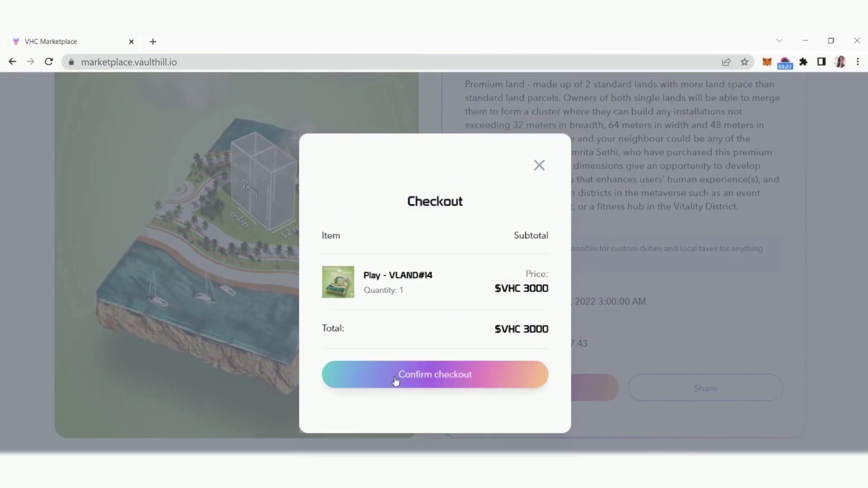
left_click(451, 382)
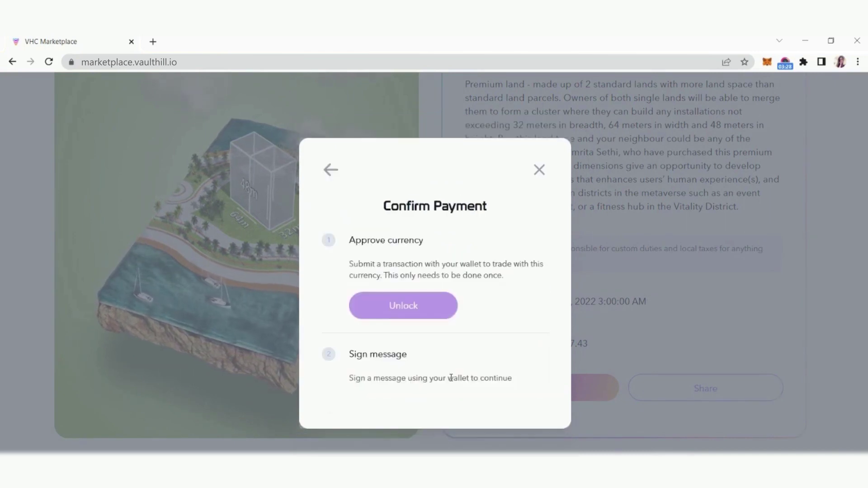
Approve VHC spending, sign and confirm the purchase in MetaMask with a sped-up gas fee
left_click(440, 314)
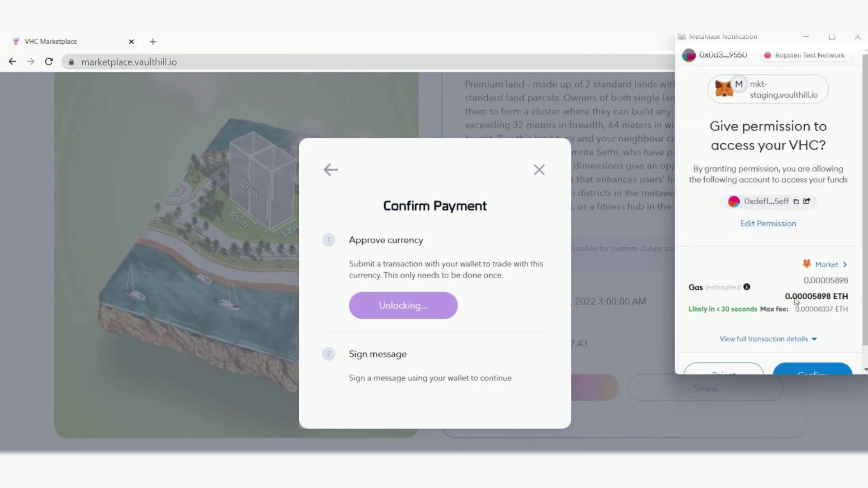
left_click(830, 351)
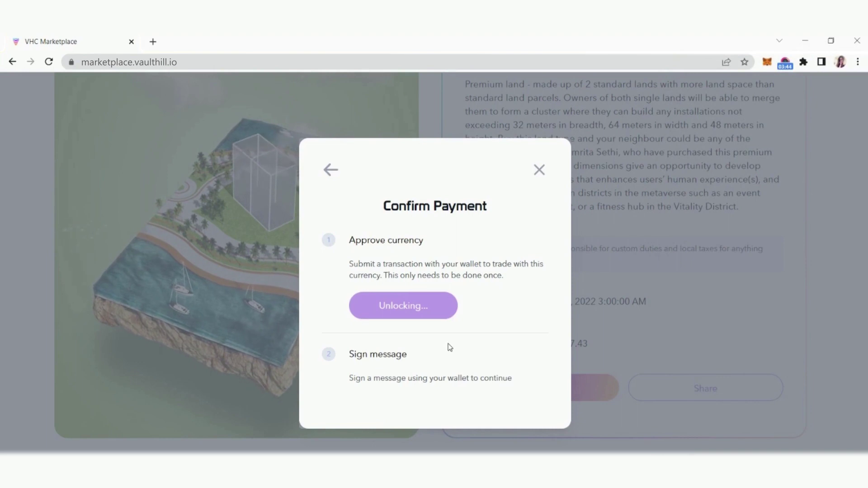
left_click(434, 372)
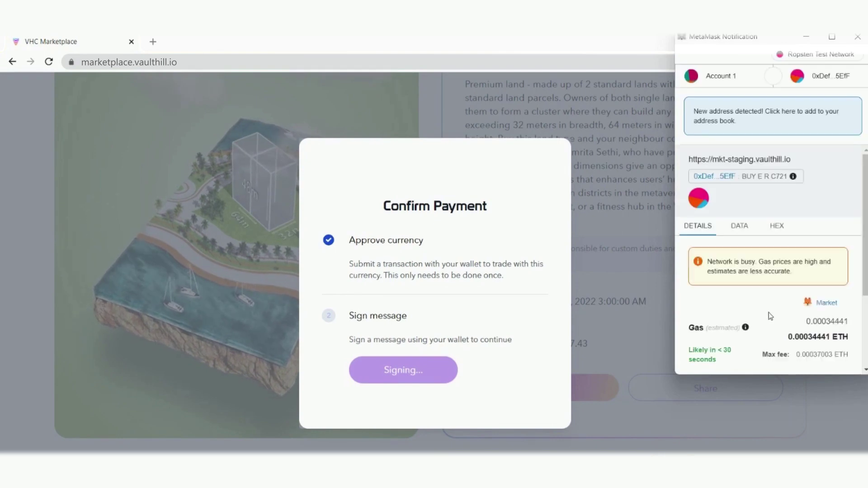
scroll(775, 310, "down", 5)
left_click(814, 358)
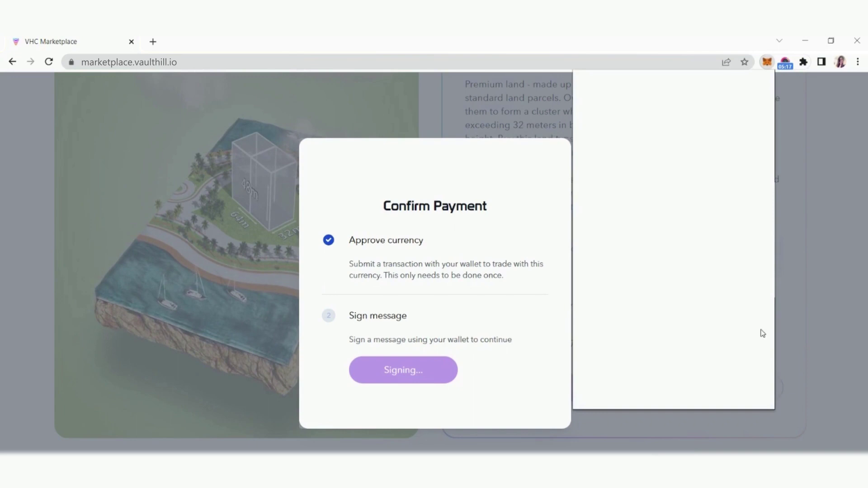
scroll(673, 271, "down", 3)
left_click(625, 199)
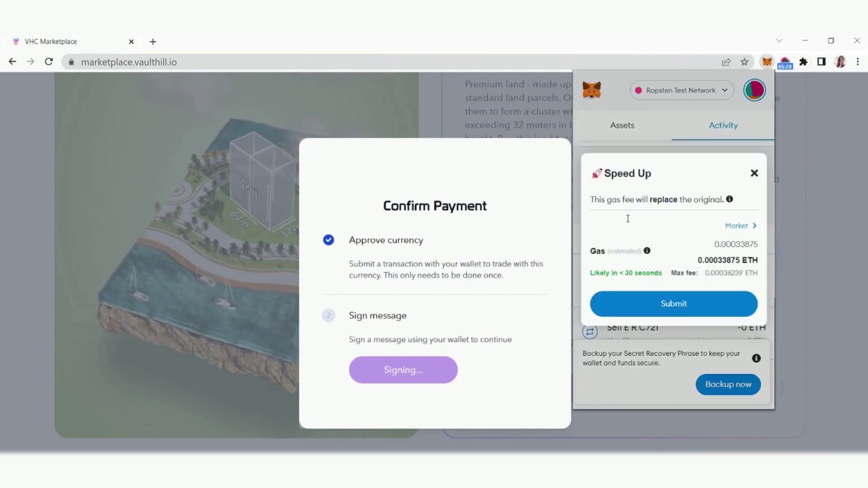
left_click(673, 304)
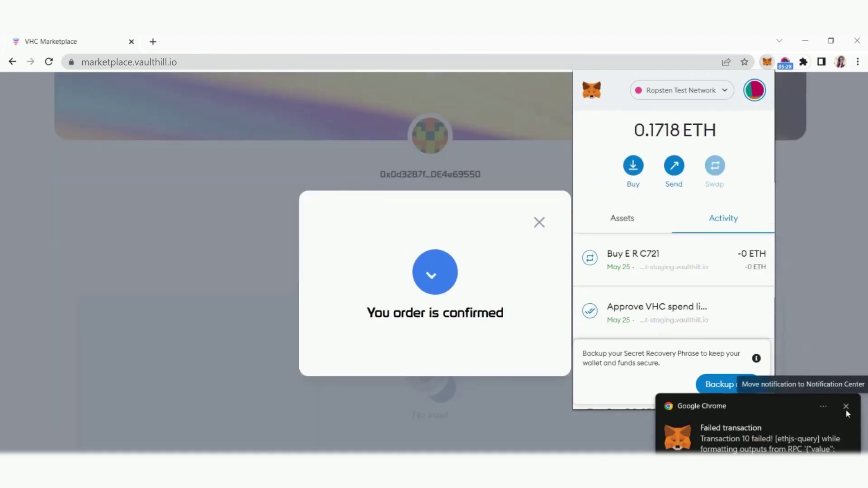
left_click(846, 406)
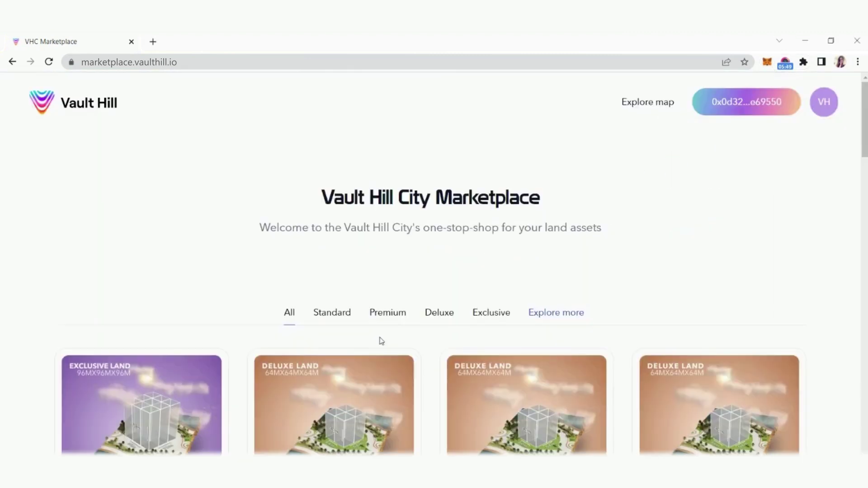
Scroll the listings and open the VLAND#7 detail page
scroll(381, 341, "down", 20)
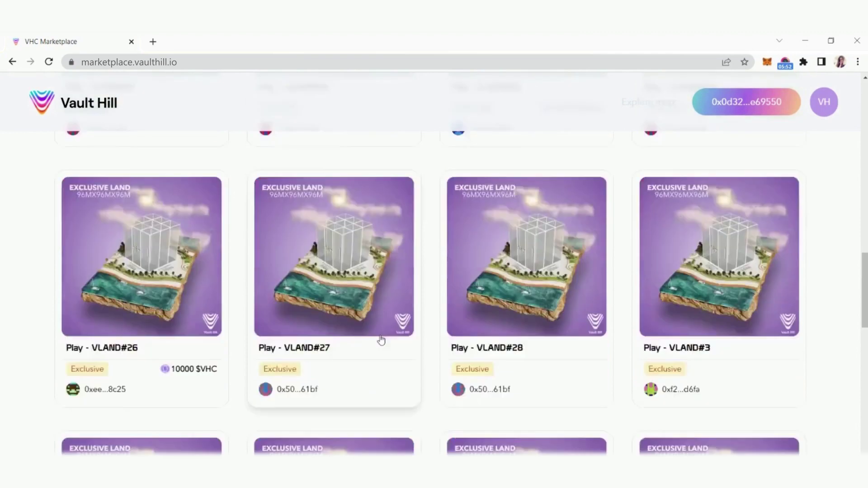
scroll(381, 340, "down", 10)
left_click(381, 340)
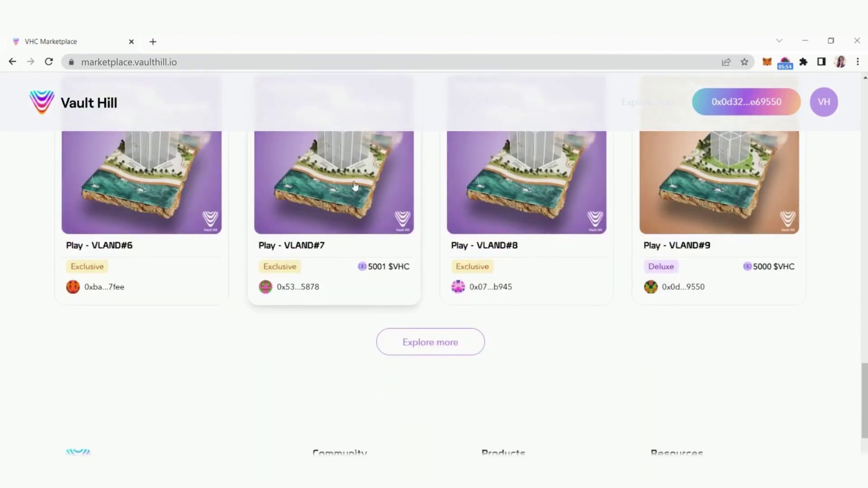
scroll(551, 351, "down", 7)
Start a bid on VLAND#7, accept the terms and confirm the 5001 VHC bid
left_click(470, 316)
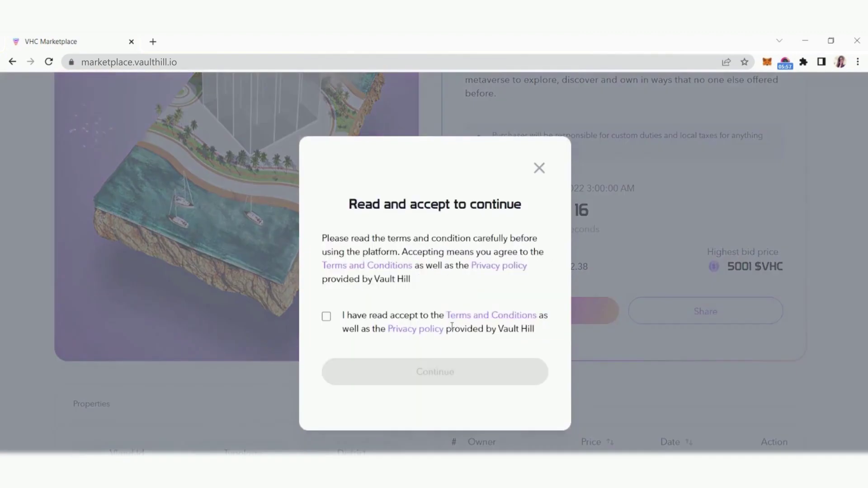
left_click(326, 317)
left_click(395, 370)
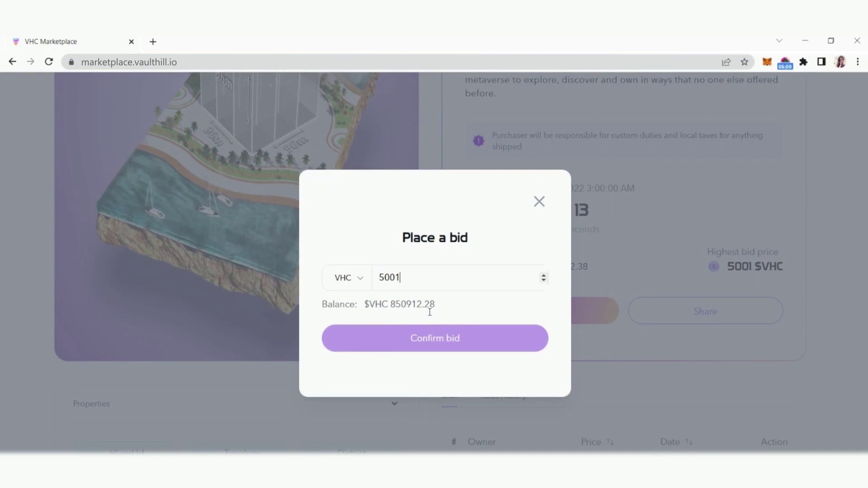
left_click(434, 344)
Approve VHC as the bidding currency, speeding up the pending MetaMask approval
left_click(405, 311)
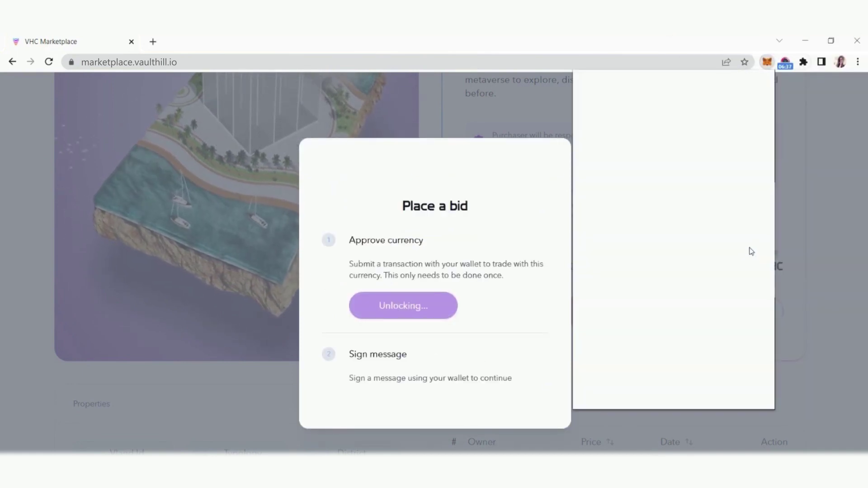
scroll(645, 314, "down", 3)
left_click(627, 200)
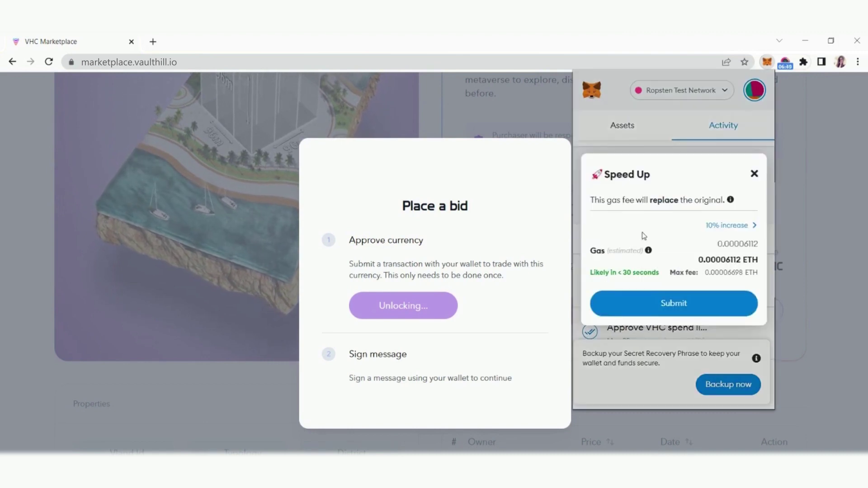
left_click(707, 312)
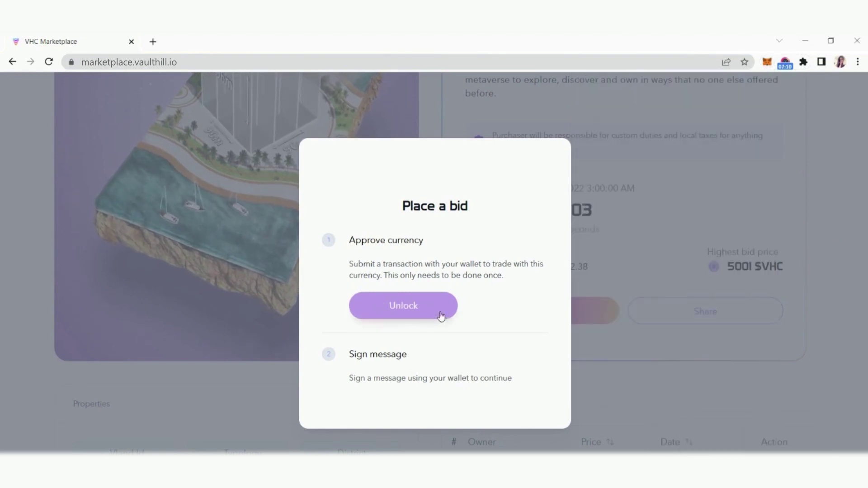
left_click(440, 316)
Sign the bid message in MetaMask to place the 5001 VHC bid
left_click(424, 378)
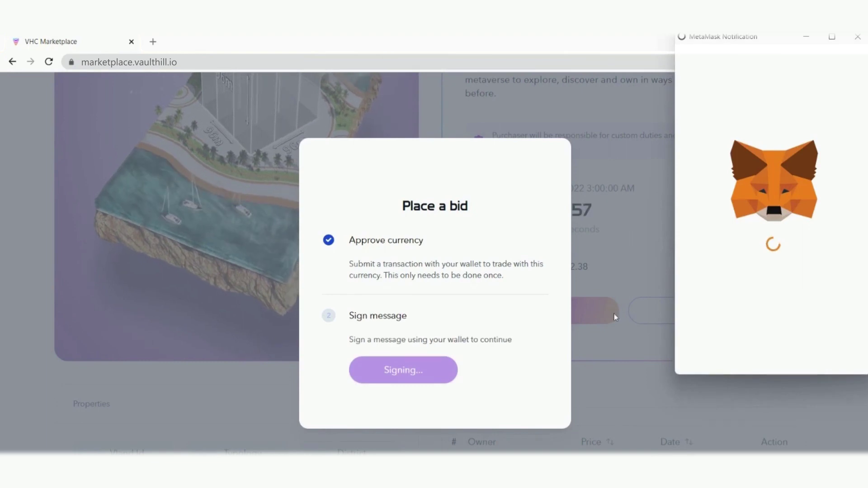
scroll(826, 333, "down", 3)
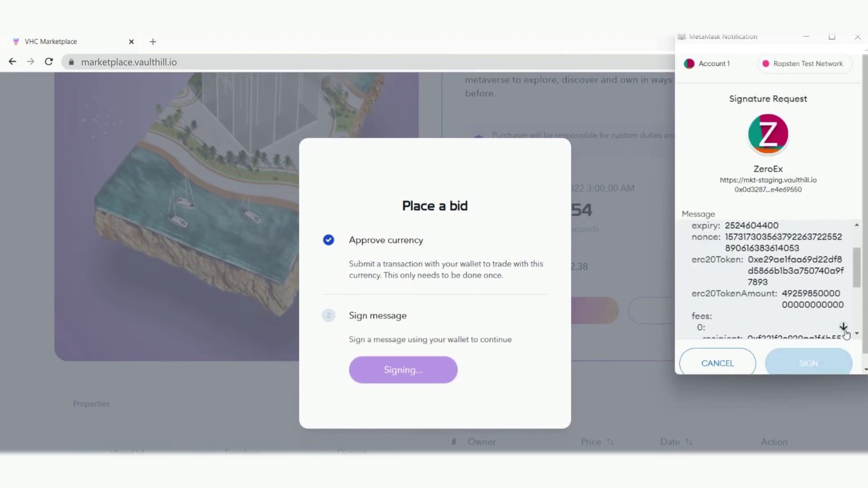
scroll(844, 330, "down", 5)
left_click(808, 363)
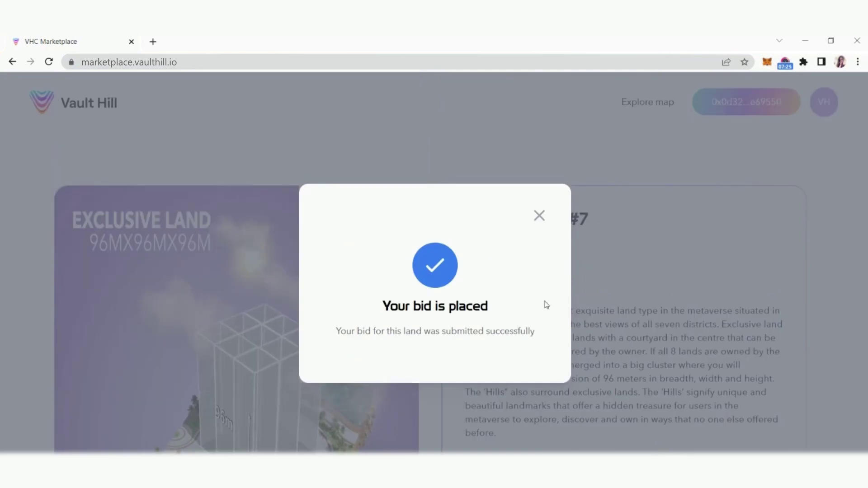
Close the 'Your bid is placed' dialog and verify the new 5001 VHC bid in VLAND#7's Bids table
left_click(538, 215)
scroll(601, 361, "down", 10)
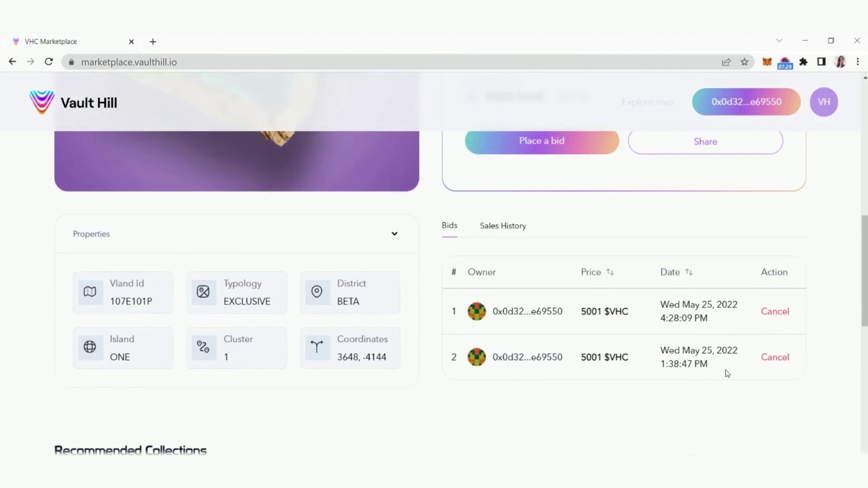
triple_click(663, 318)
left_click(703, 328)
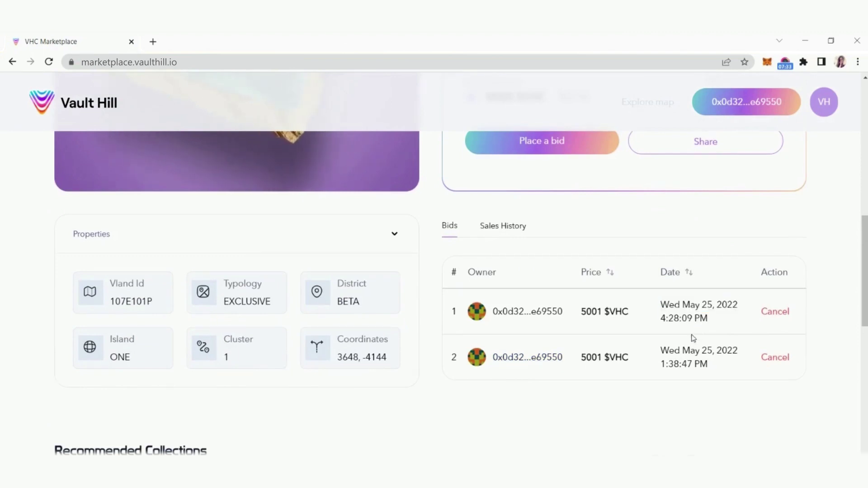
scroll(692, 335, "up", 10)
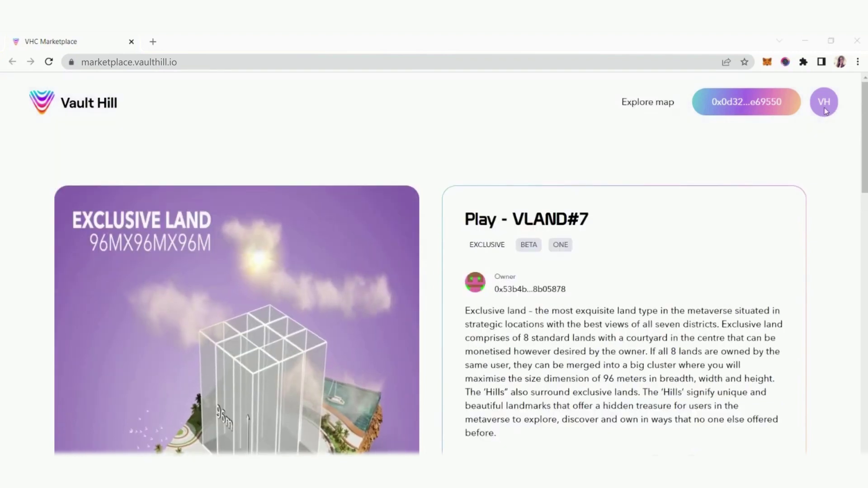
From My profile's owned assets, open VLAND#14 and start its Sell listing form
left_click(824, 102)
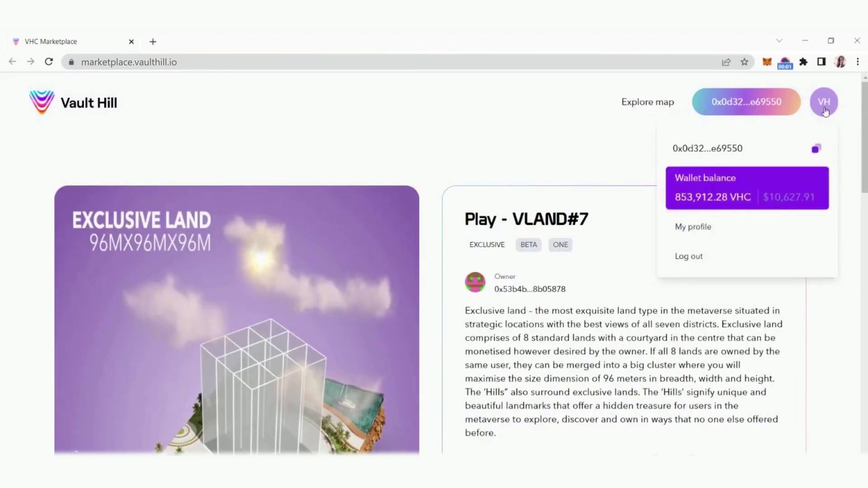
left_click(682, 228)
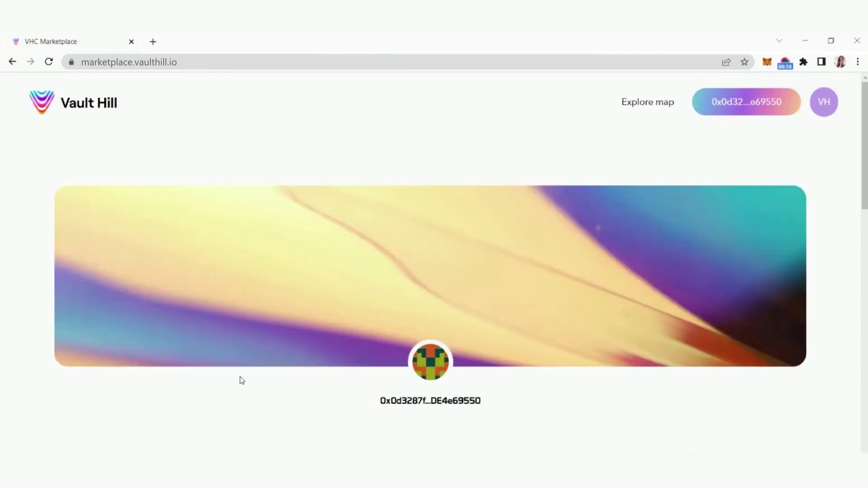
scroll(242, 376, "down", 5)
scroll(337, 311, "down", 3)
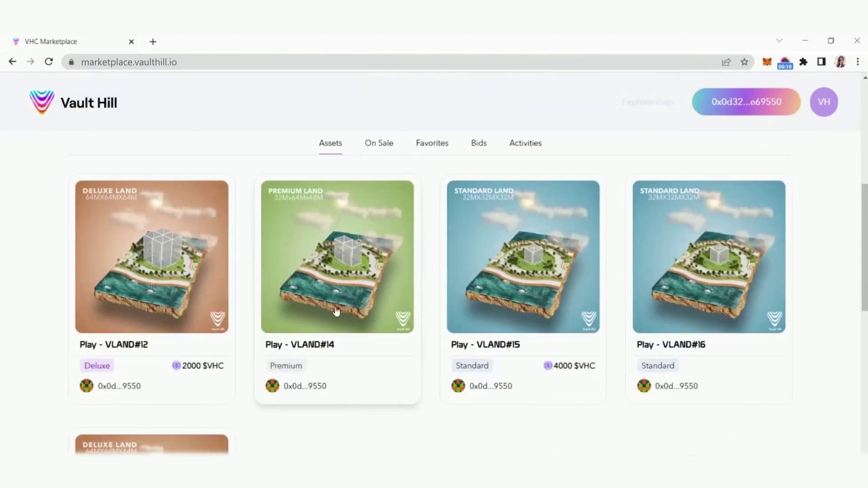
left_click(357, 280)
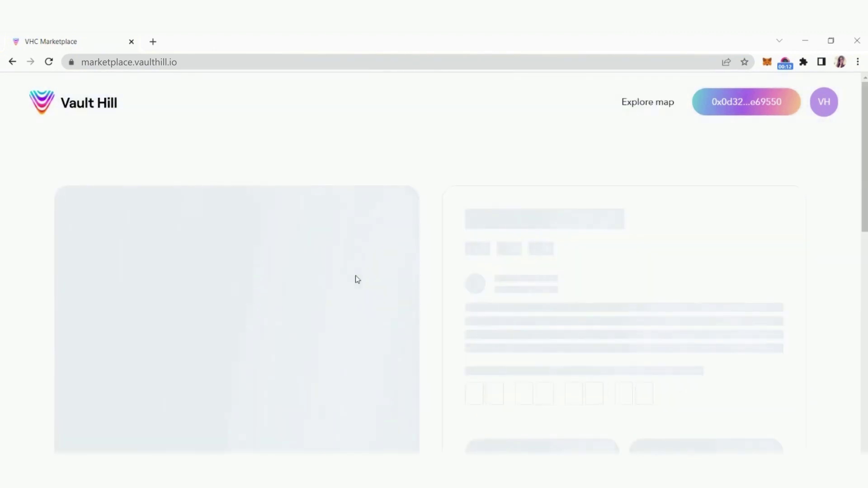
scroll(366, 306, "down", 5)
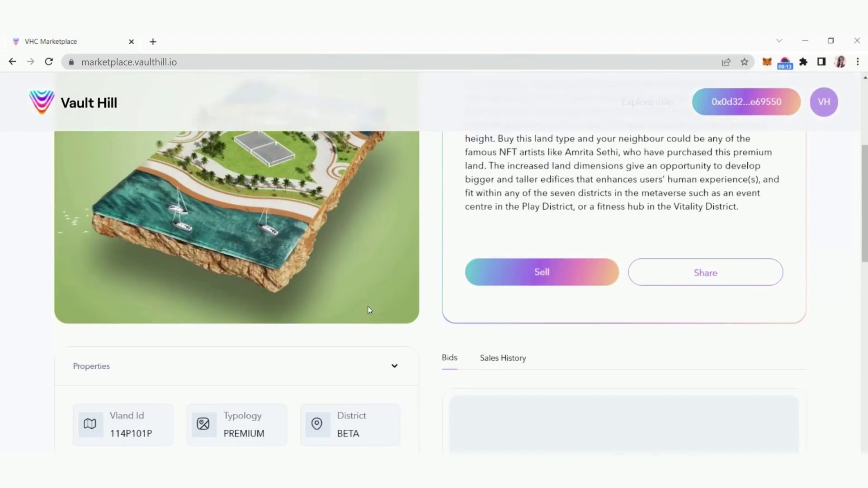
left_click(537, 281)
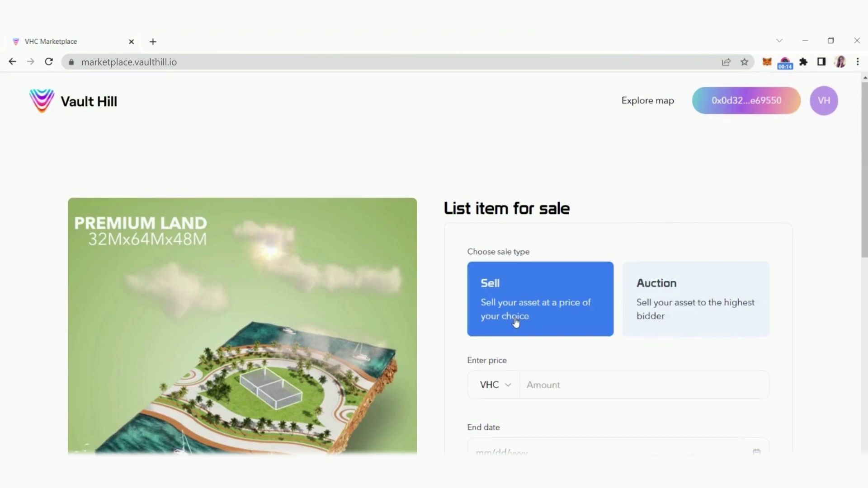
Price VLAND#14 at 3460 VHC with the sale ending May 28, then submit it
scroll(516, 321, "down", 2)
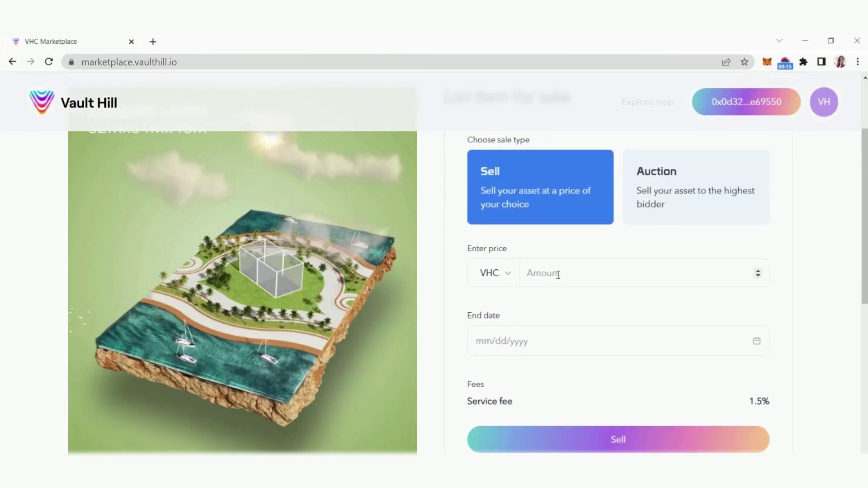
left_click(574, 279)
type("3460")
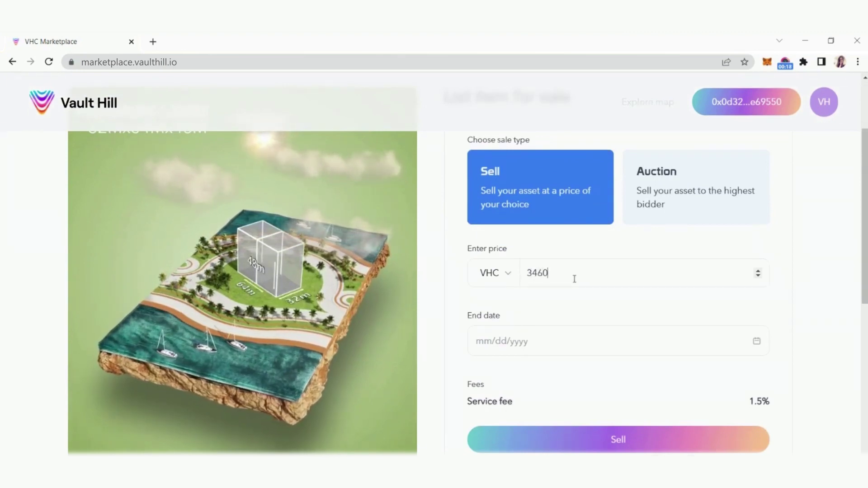
left_click(526, 338)
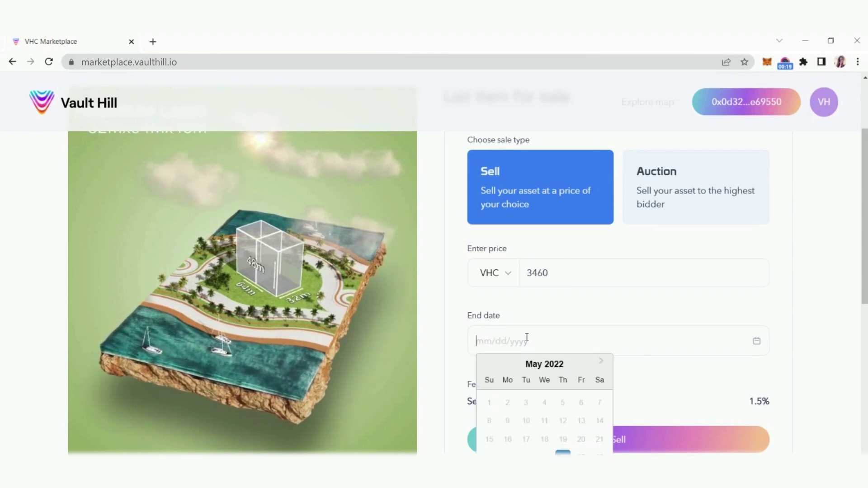
scroll(554, 399, "down", 1)
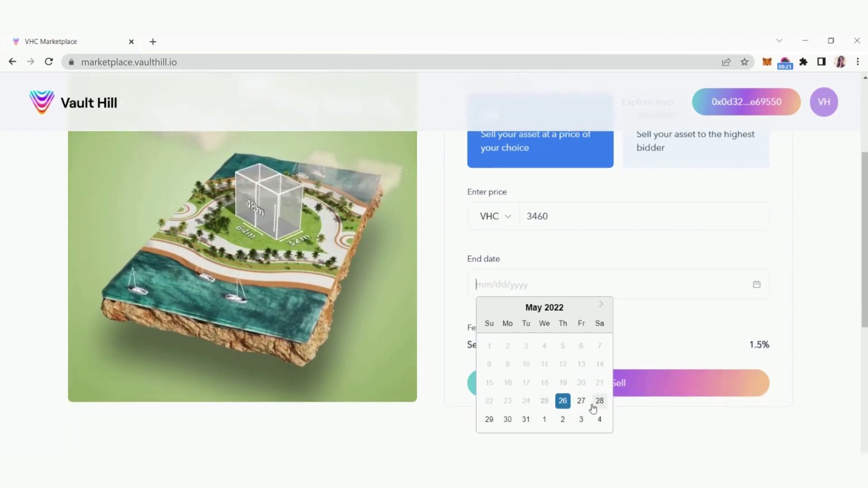
left_click(598, 401)
left_click(581, 388)
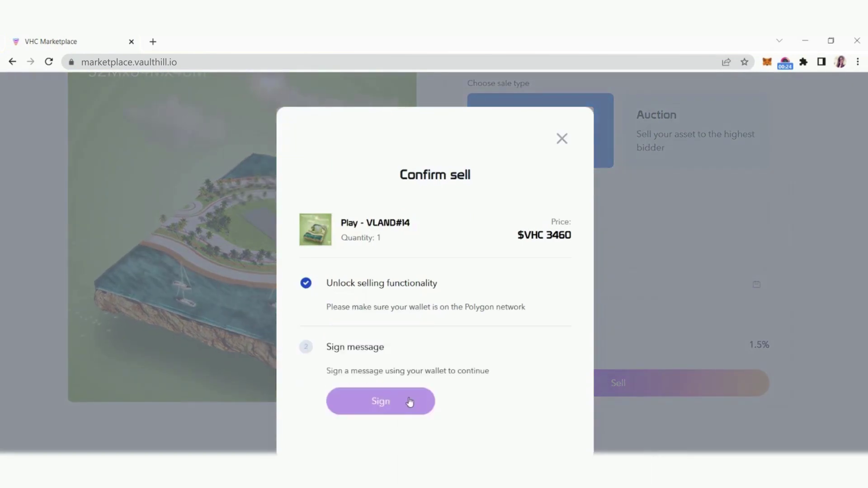
Sign the VLAND#14 listing message in MetaMask and dismiss the asset-listed confirmation
left_click(399, 409)
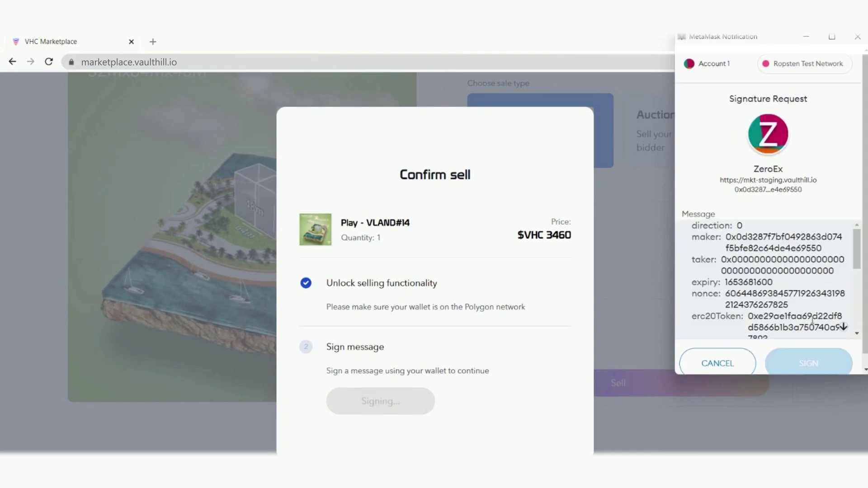
left_click(844, 328)
left_click(839, 362)
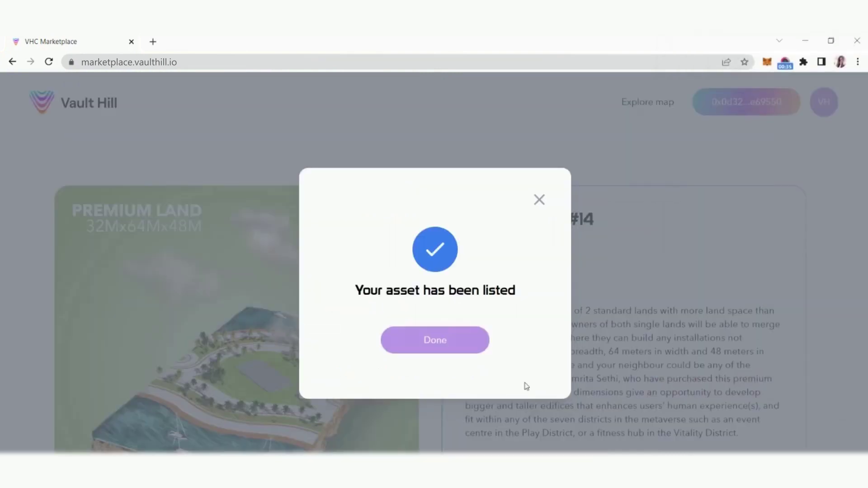
left_click(438, 346)
Check VLAND#14's Sales History and Bids tabs, then choose Unlist to take it off sale
scroll(597, 319, "down", 6)
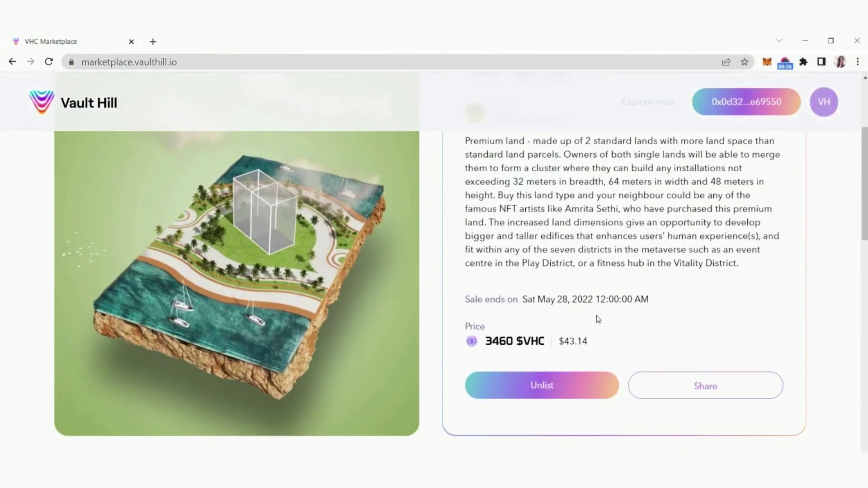
scroll(387, 332, "down", 7)
scroll(360, 345, "up", 6)
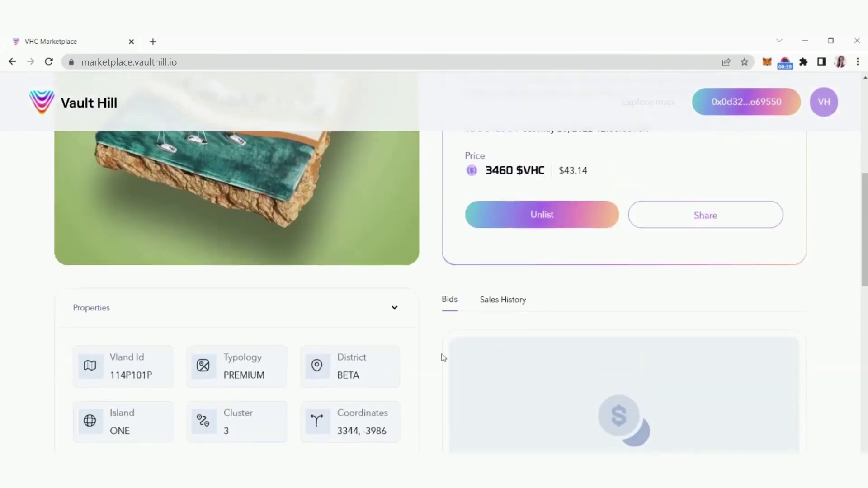
left_click(503, 306)
left_click(448, 306)
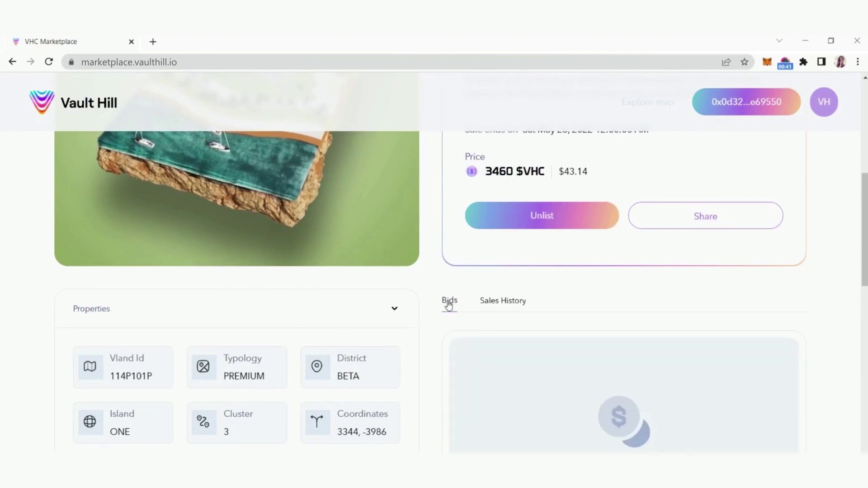
scroll(529, 339, "up", 3)
left_click(564, 332)
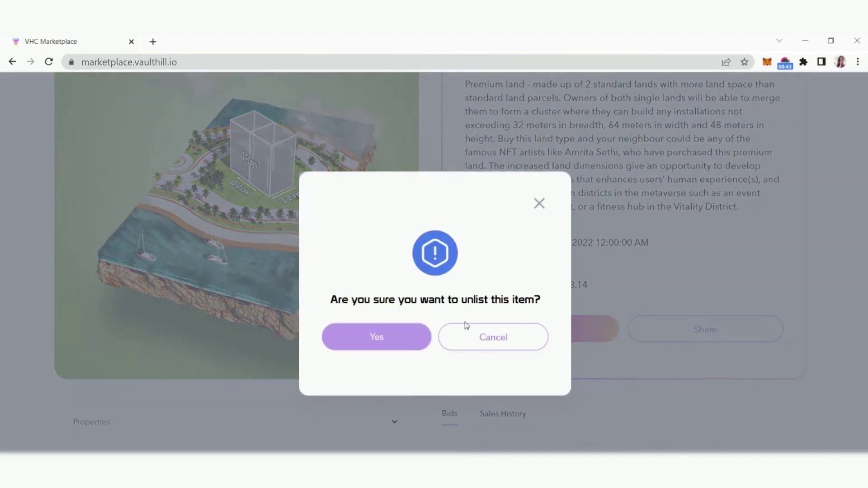